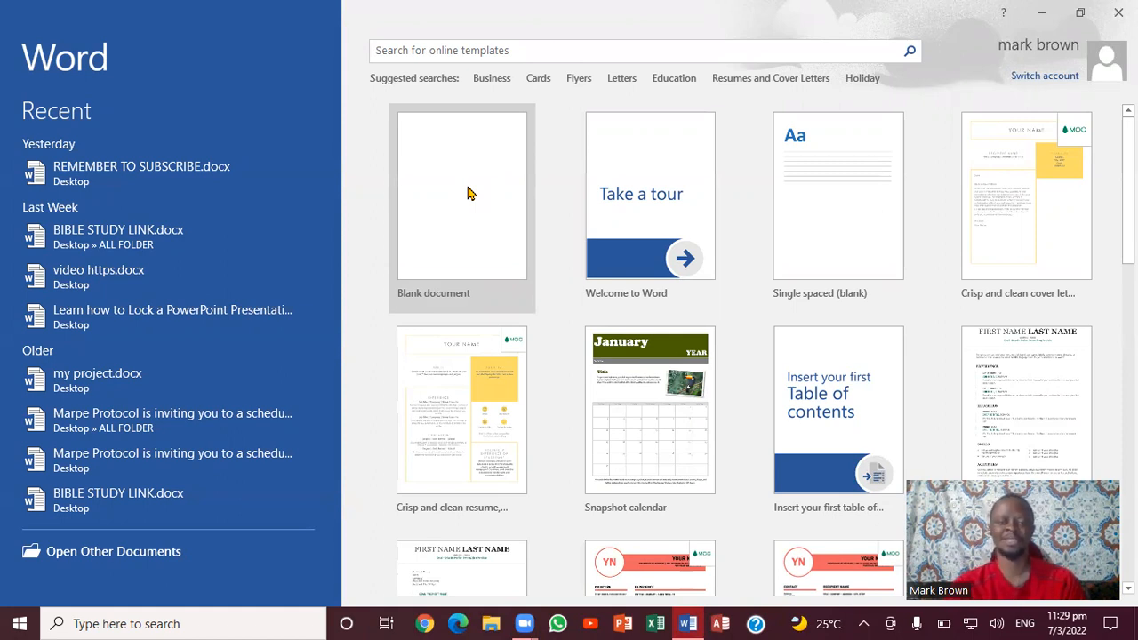
Create a new blank document from the Word start screen
left_click(438, 228)
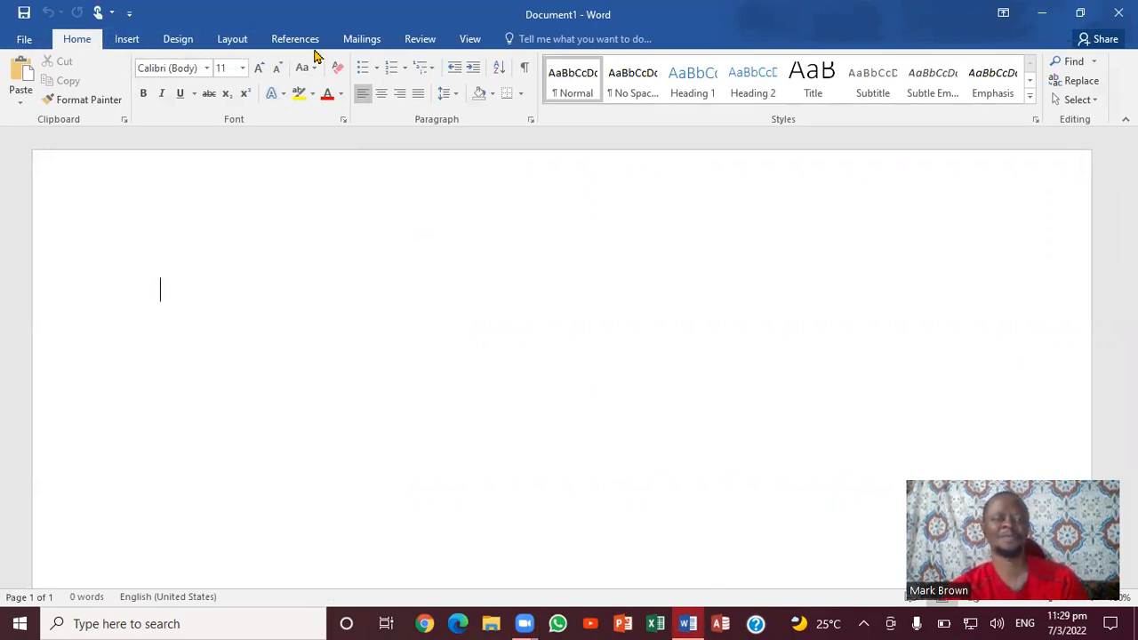
Open the Envelopes and Labels dialog from the Mailings tab
left_click(363, 42)
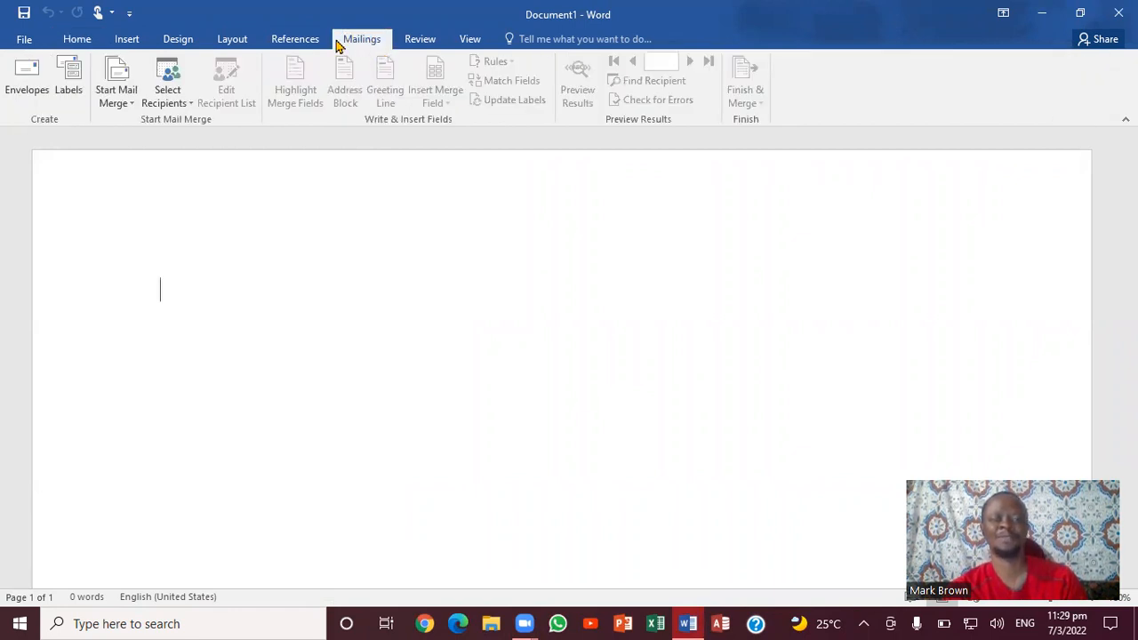
left_click(21, 80)
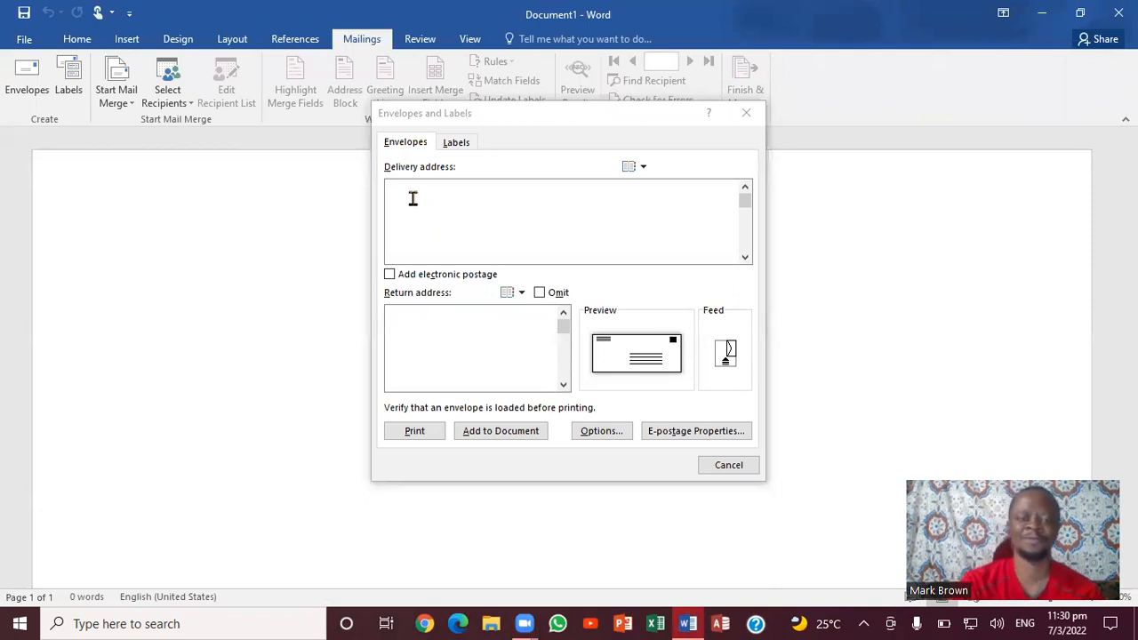
Begin entering the recipient's street address in the Delivery address box
left_click(419, 336)
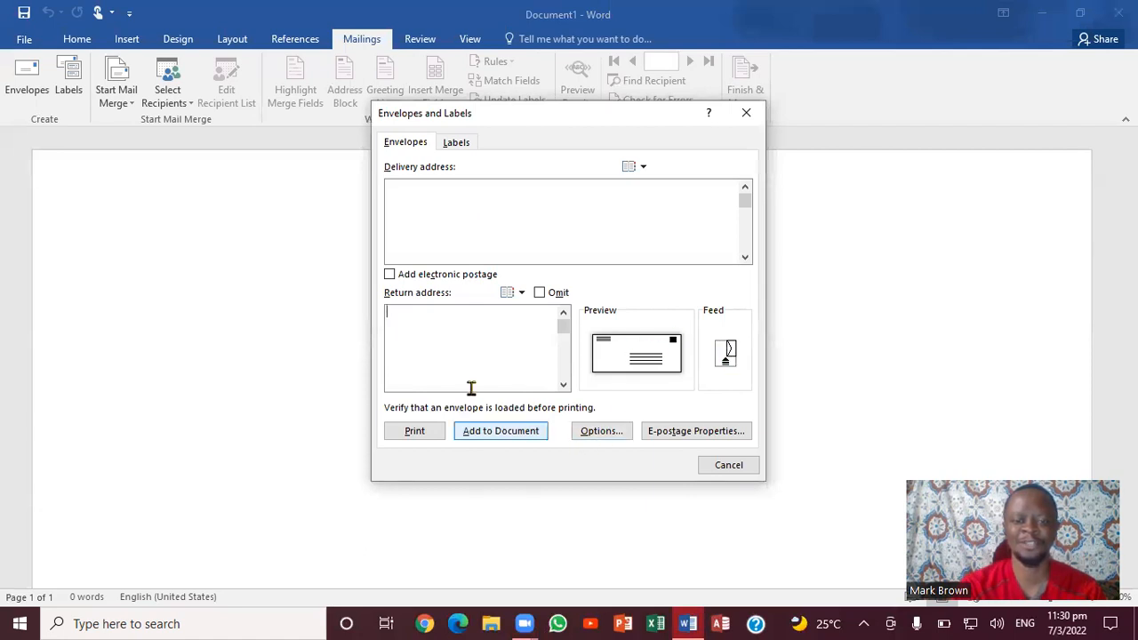
left_click(423, 210)
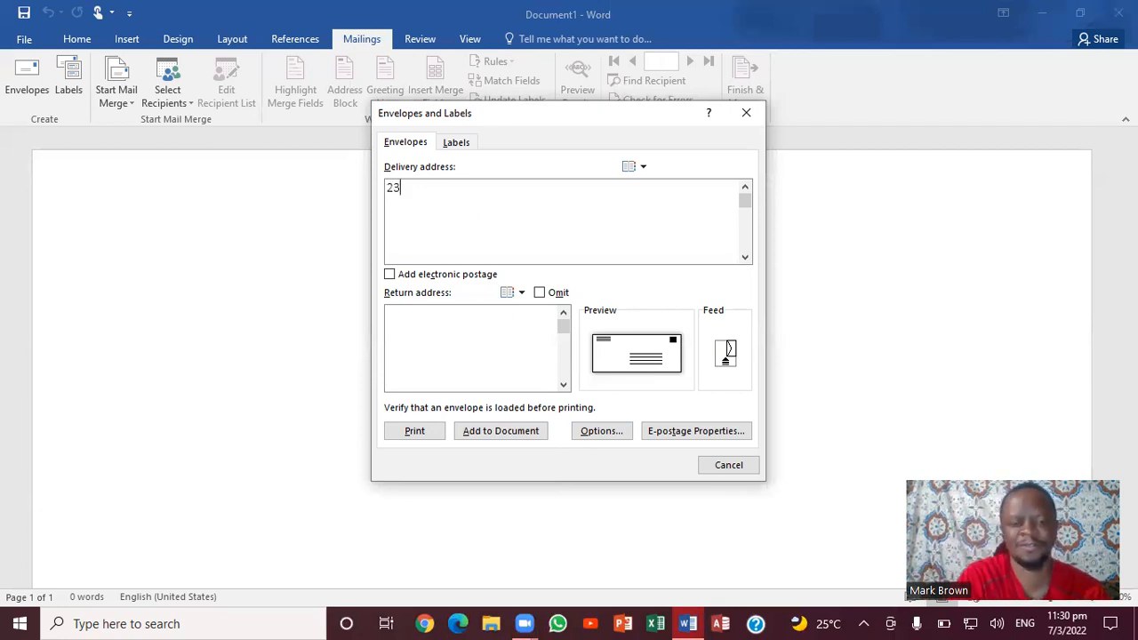
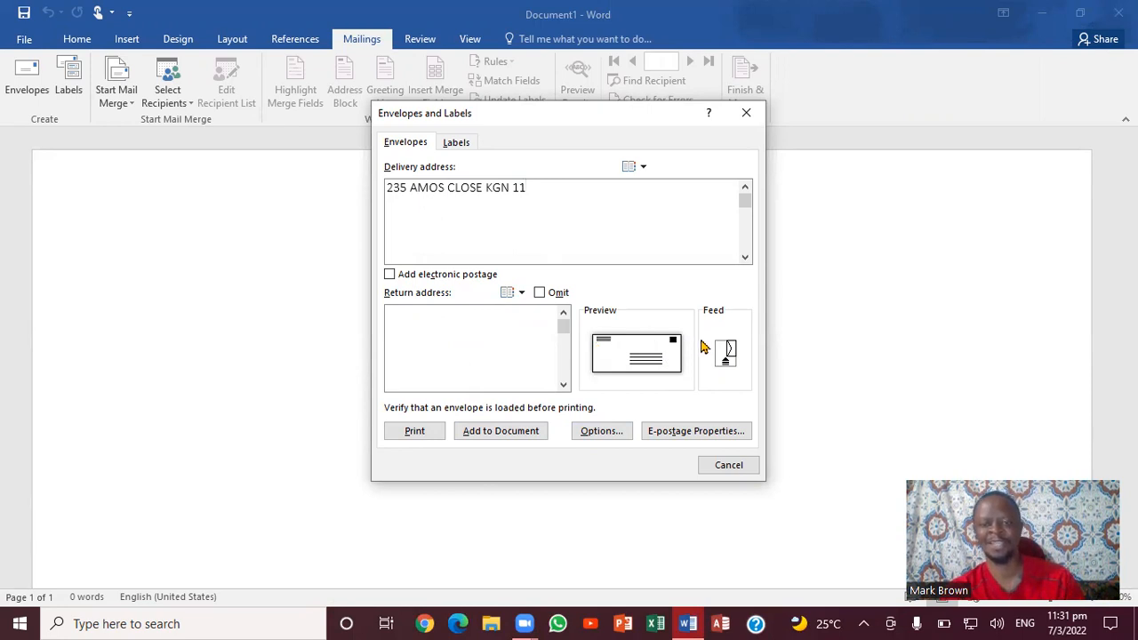
Switch the envelope feed method to the fifth option, keeping face down and clockwise rotation
left_click(724, 358)
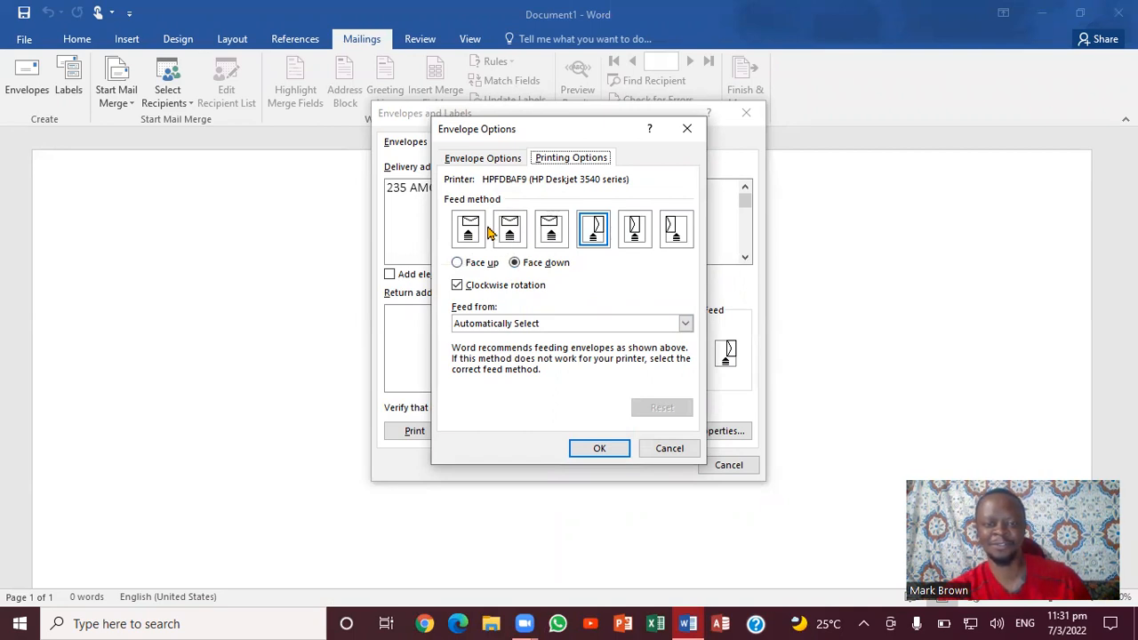
left_click(633, 234)
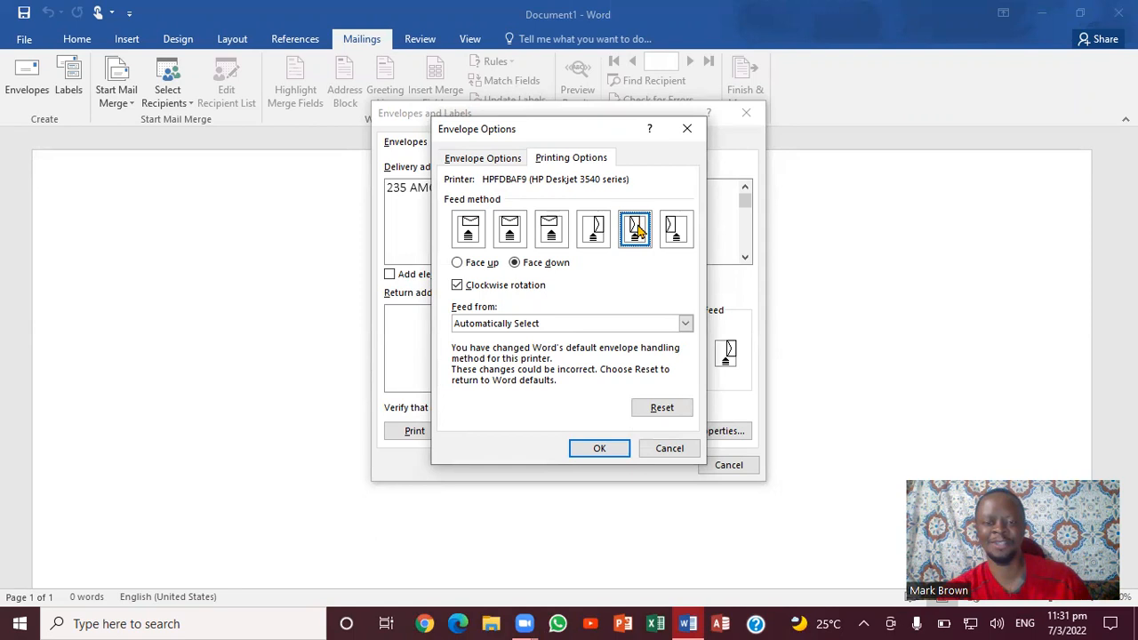
left_click(601, 449)
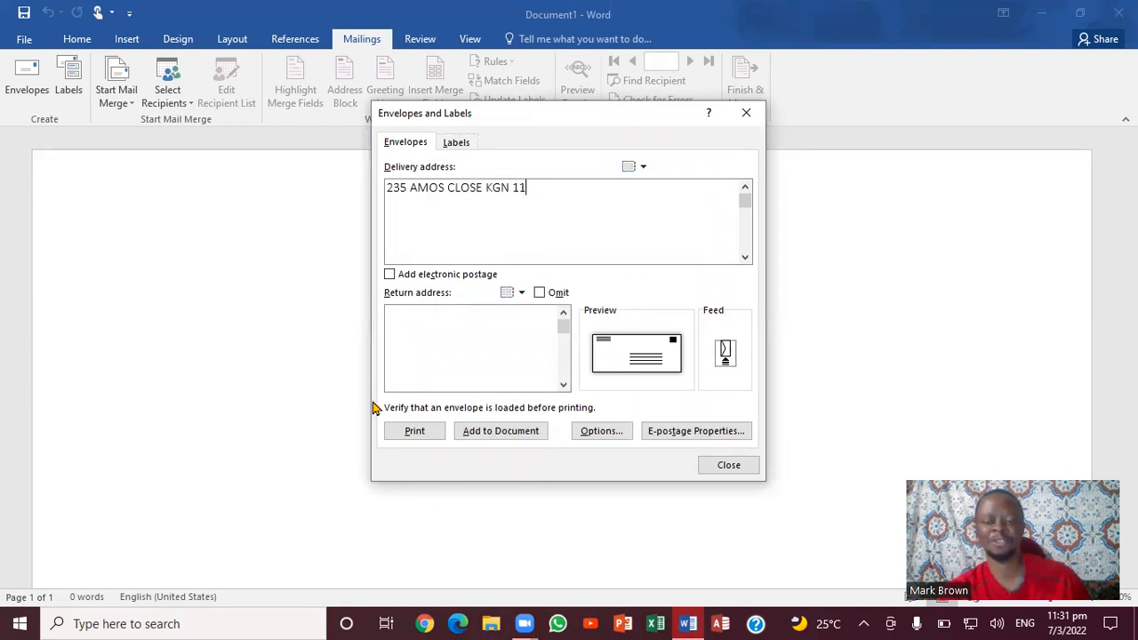
Add the envelope page to the document, check it, and reopen Envelopes and Labels
left_click(457, 433)
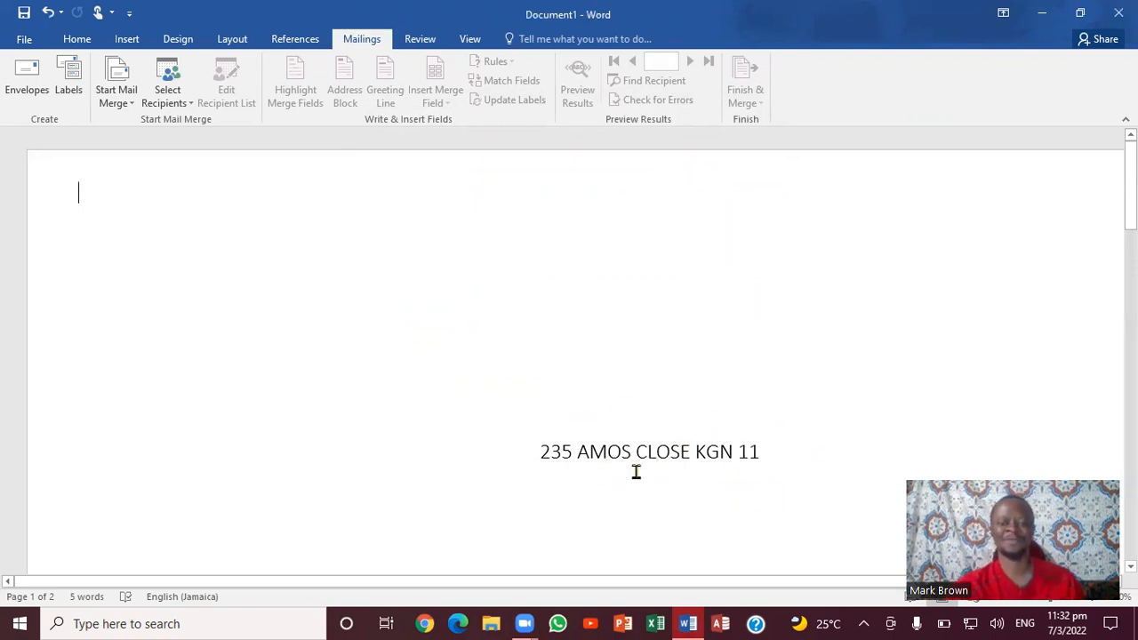
mouse_move(1129, 178)
left_mouse_down()
mouse_move(1129, 232)
mouse_move(1130, 177)
left_mouse_up()
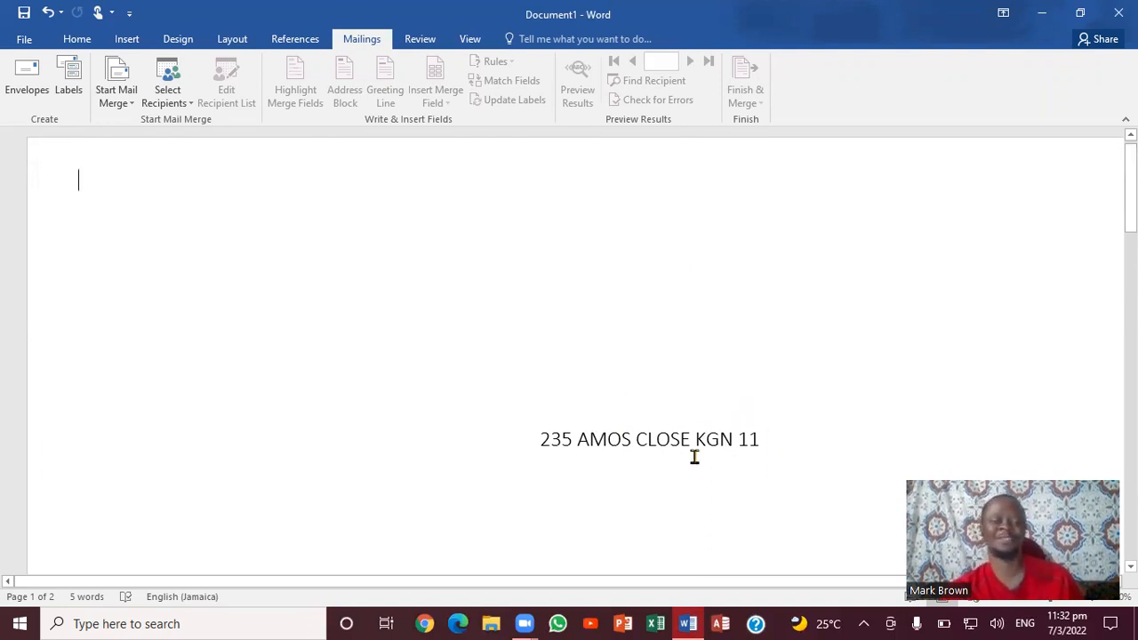
left_click(34, 80)
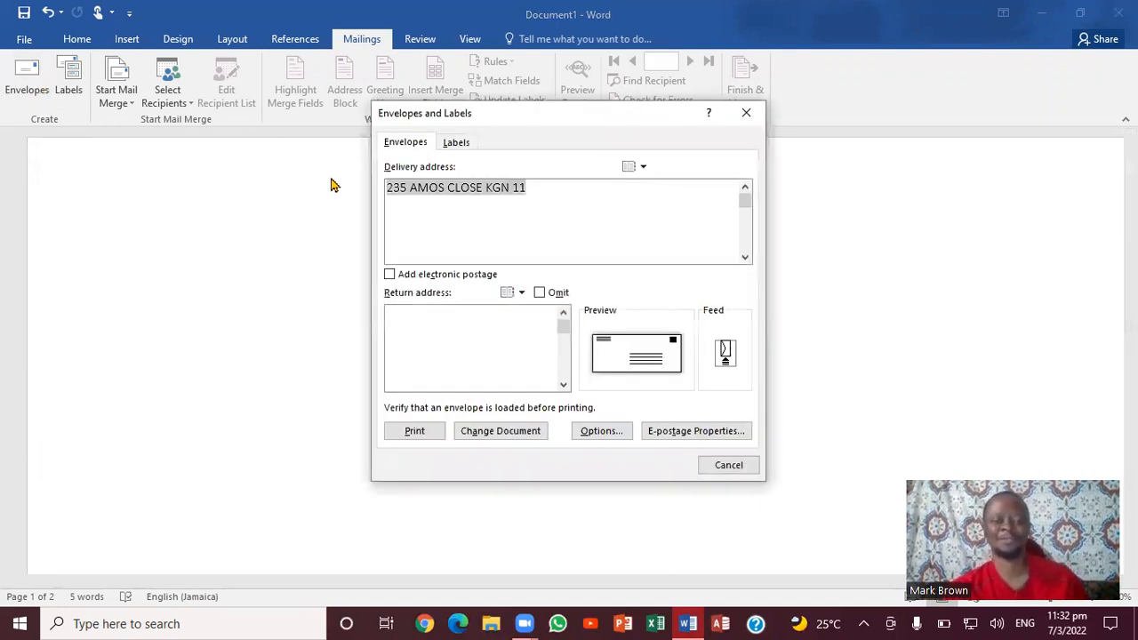
Enter the sender's street address as the return address, fixing a typo, and apply it to the document
left_click(548, 196)
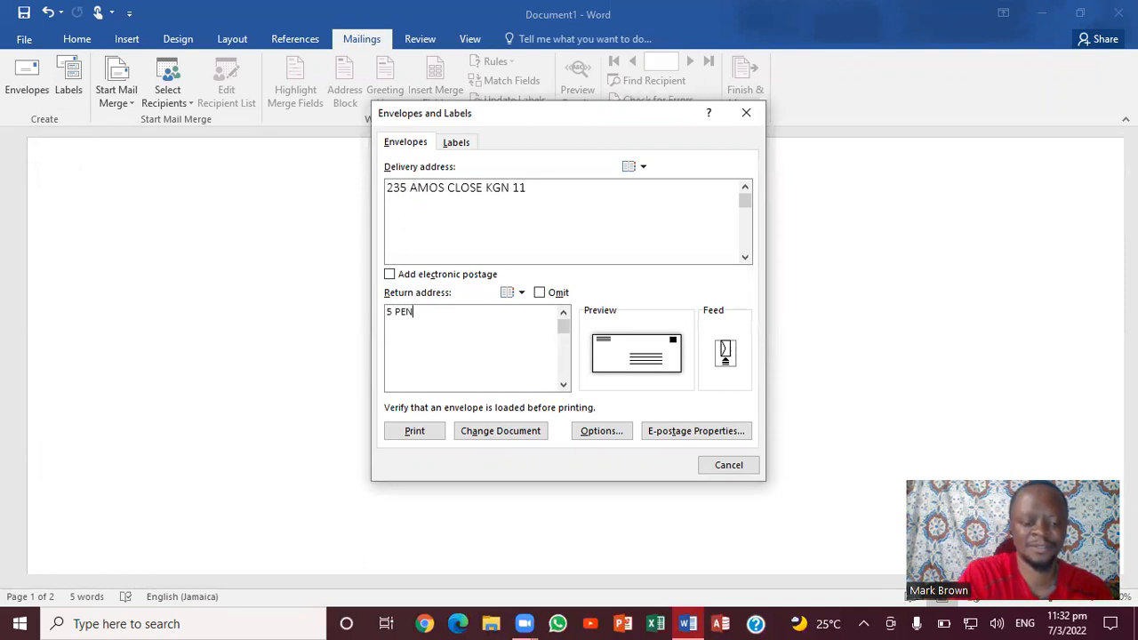
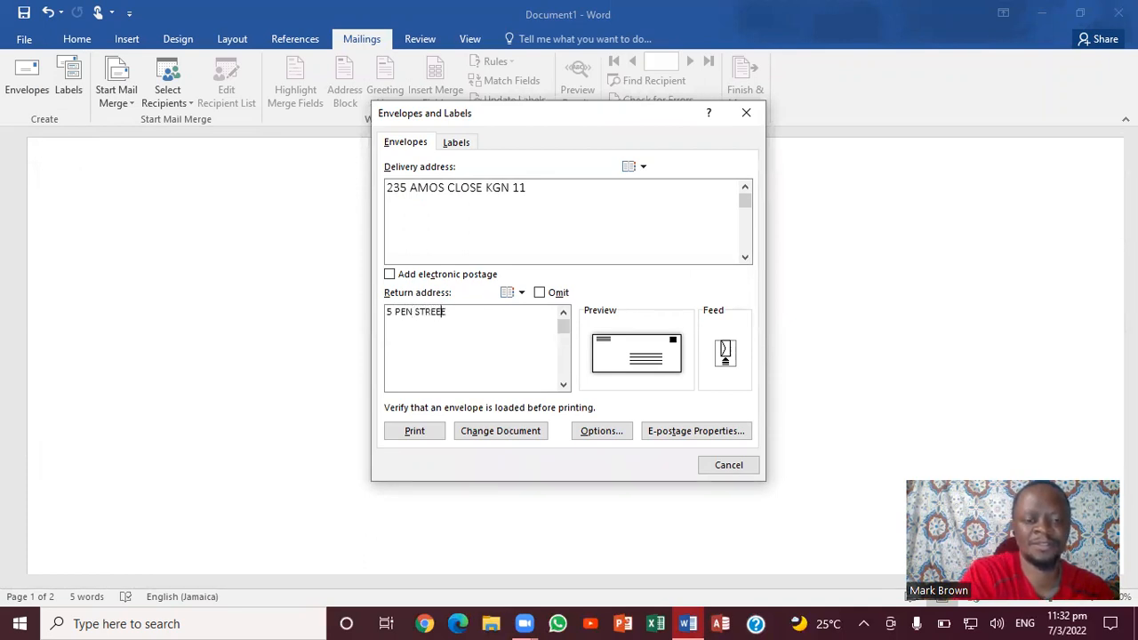
key("BackSpace")
key("BackSpace")
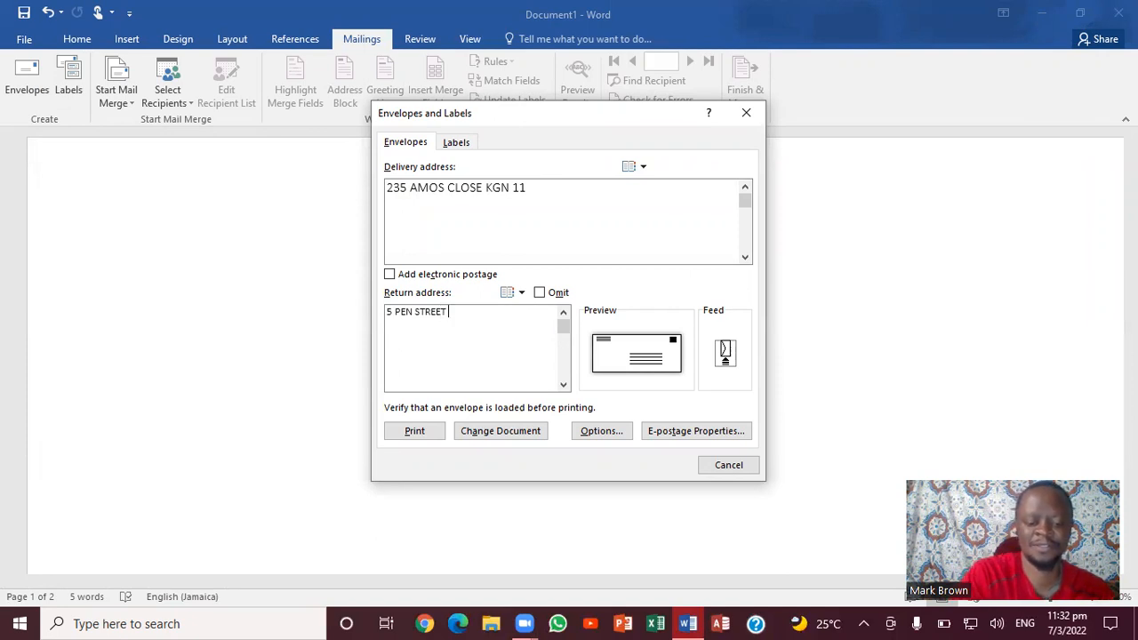
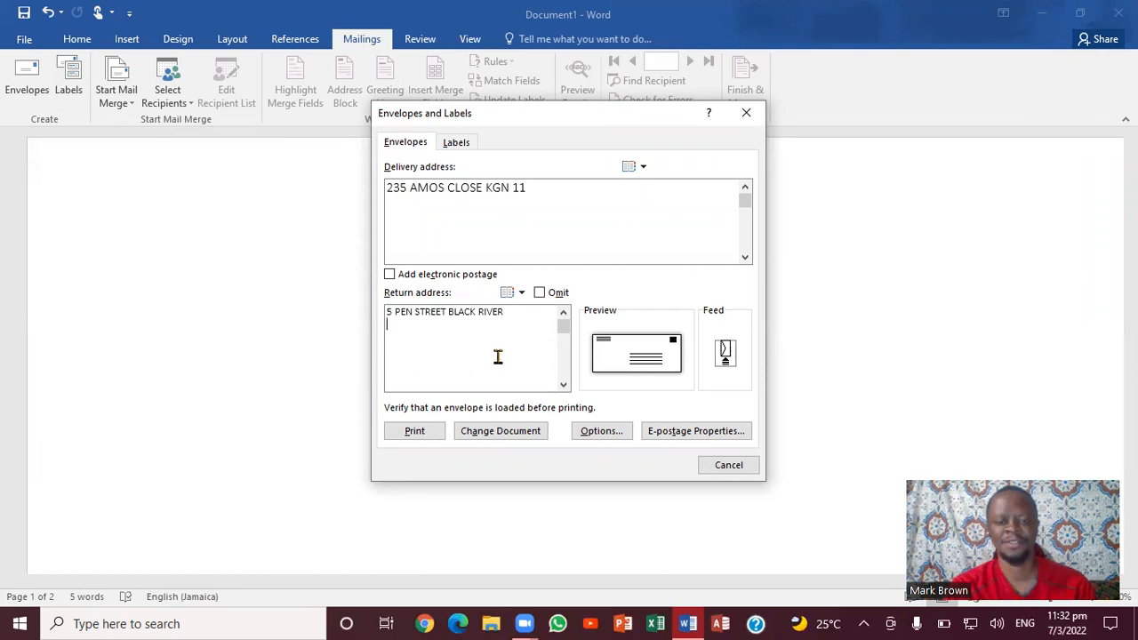
left_click(492, 435)
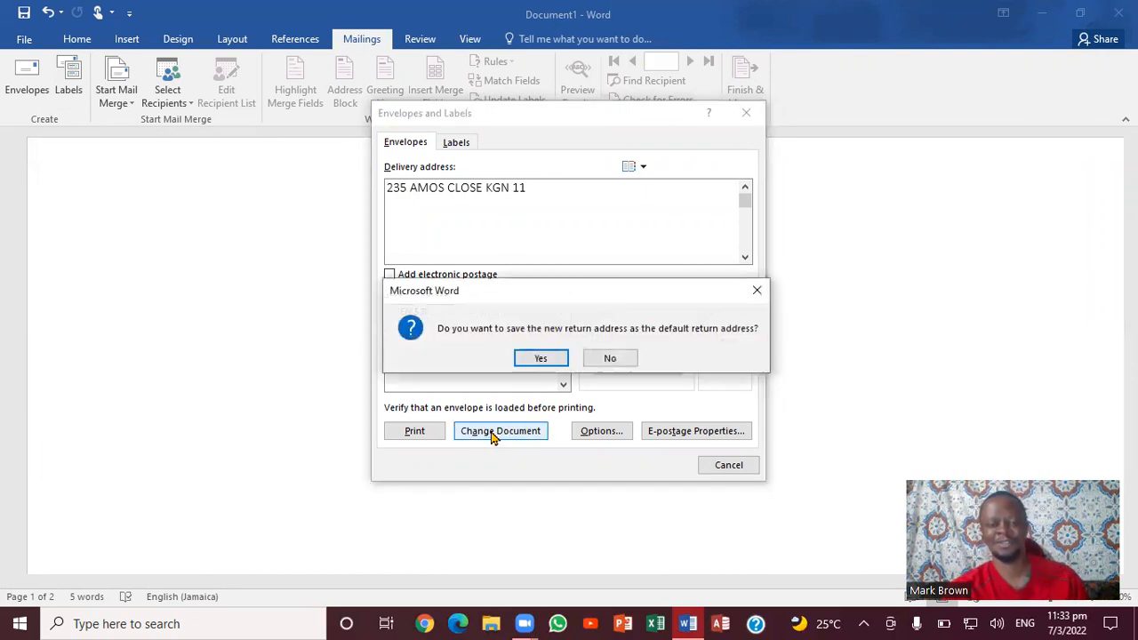
Decline saving the return address as default so the envelope page updates
left_click(609, 359)
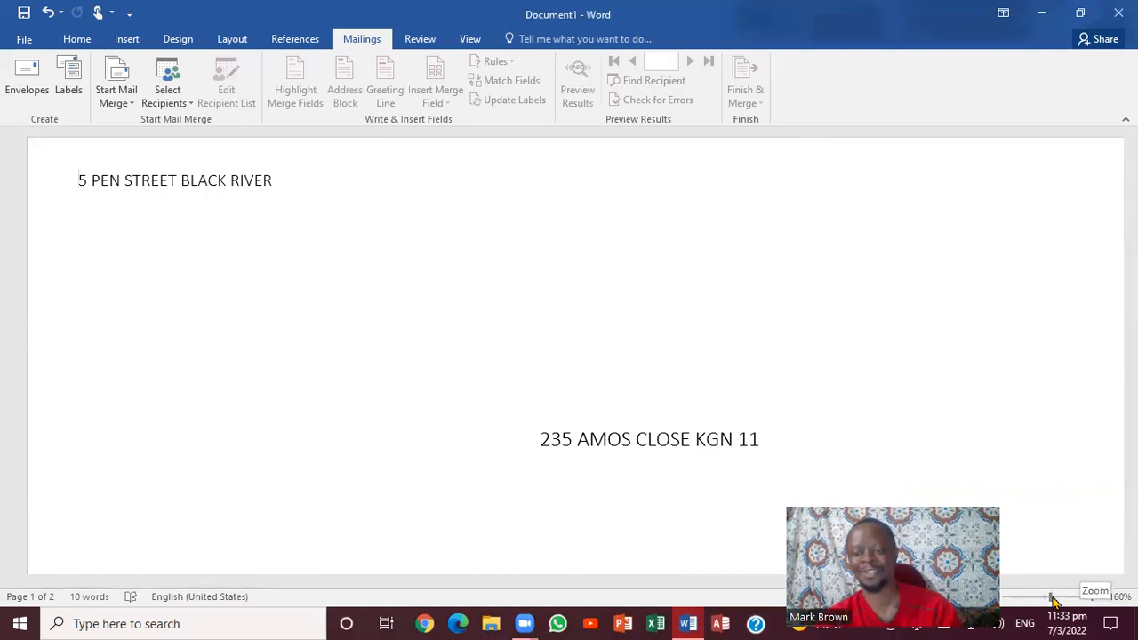
Set the zoom to about 110% so the whole envelope page fits the window
left_click(1052, 597)
left_click(1036, 598)
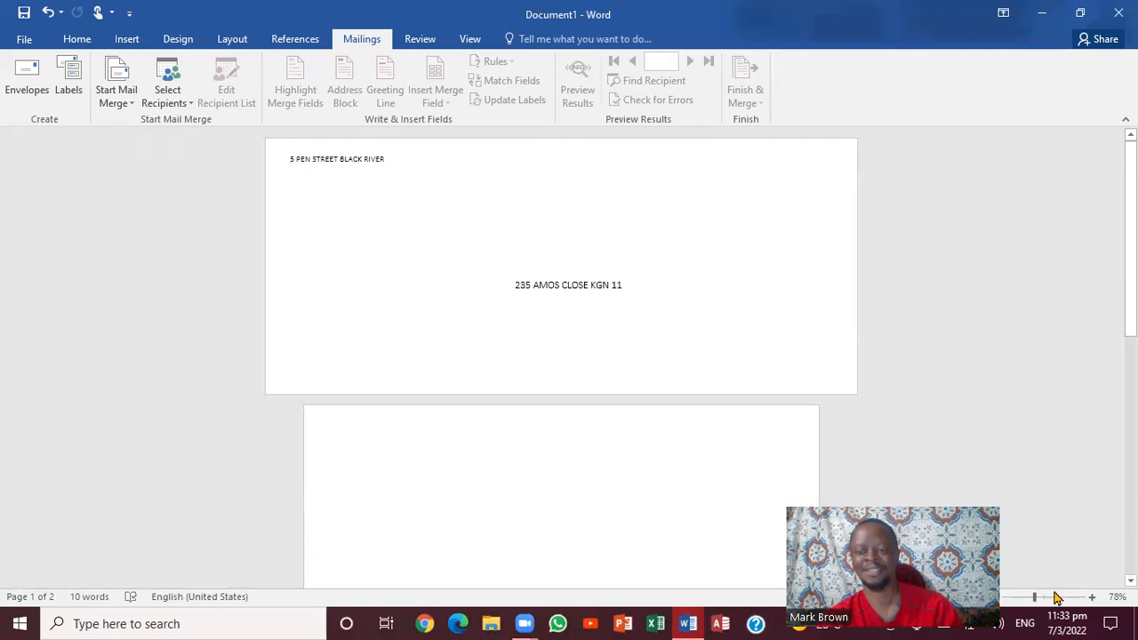
left_click(1088, 598)
left_click(1088, 598)
left_click(1088, 598)
left_click(1088, 599)
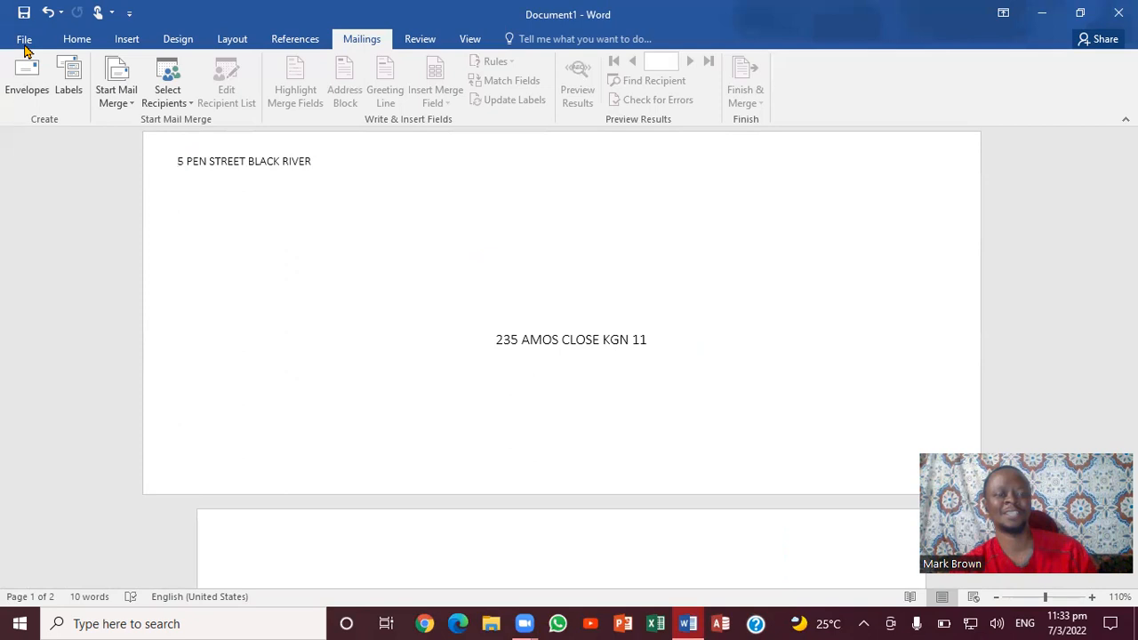
left_click(25, 41)
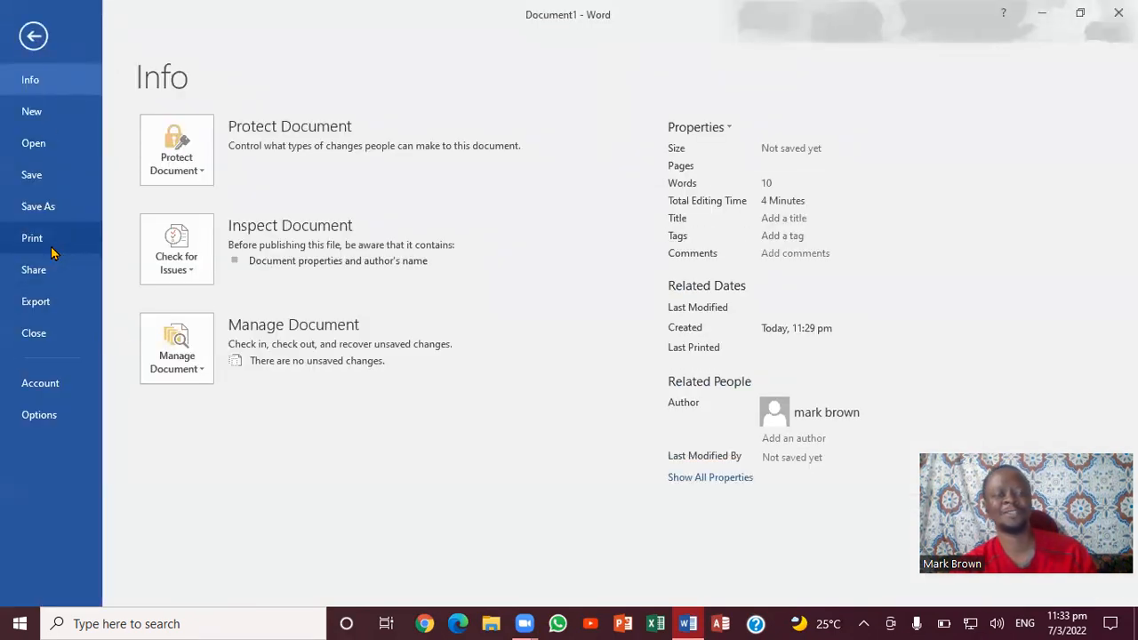
Show the envelope's print preview in landscape on Letter paper
left_click(50, 248)
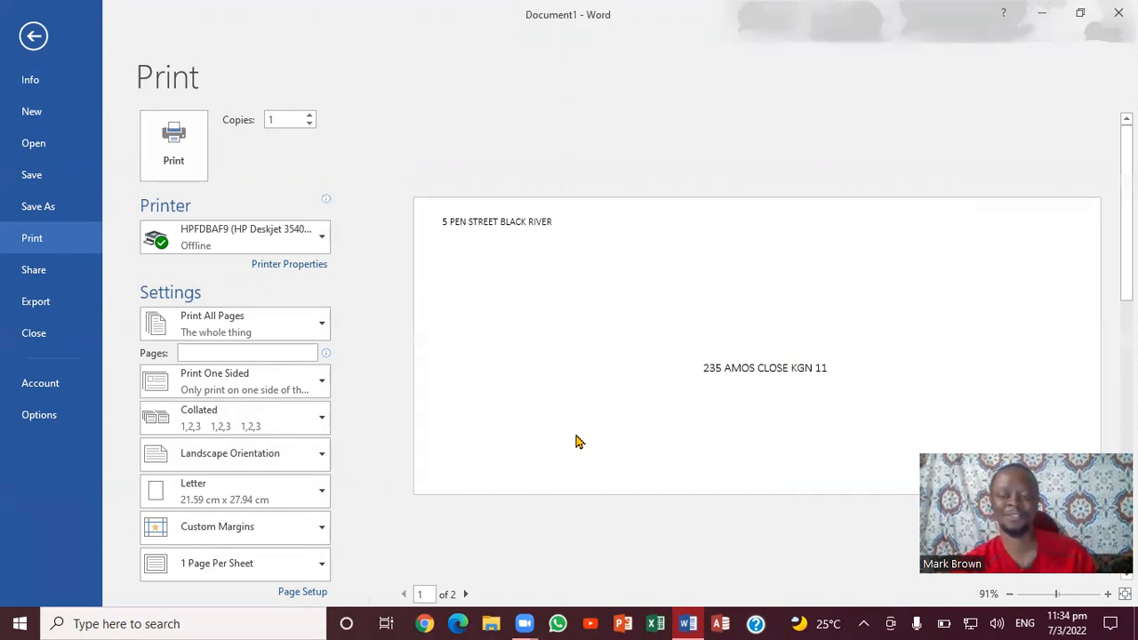
left_click(676, 509)
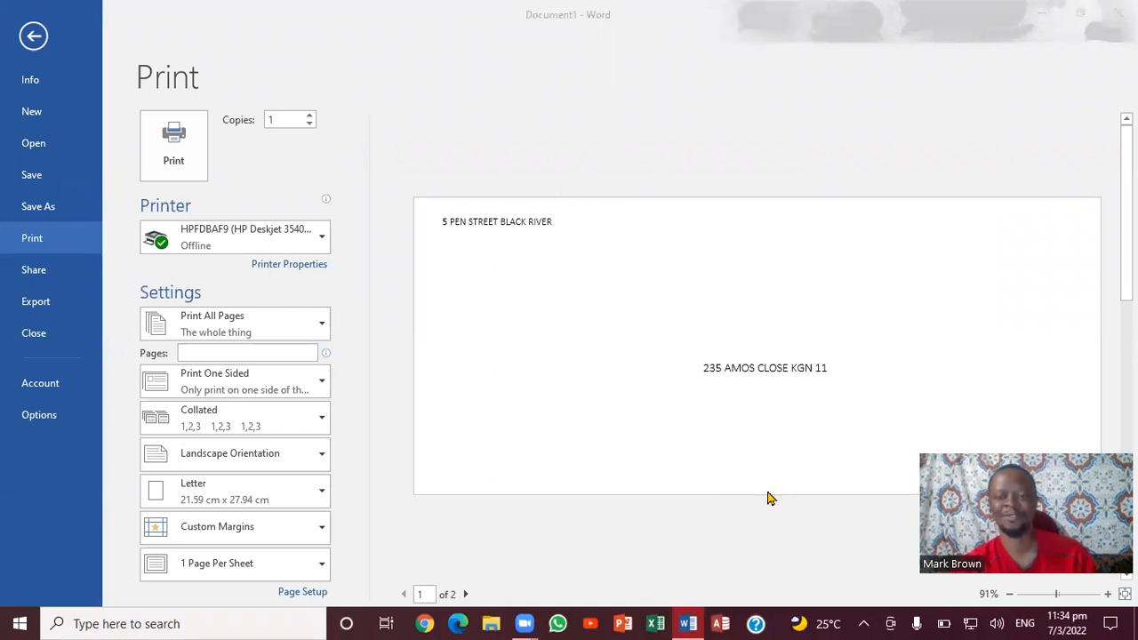